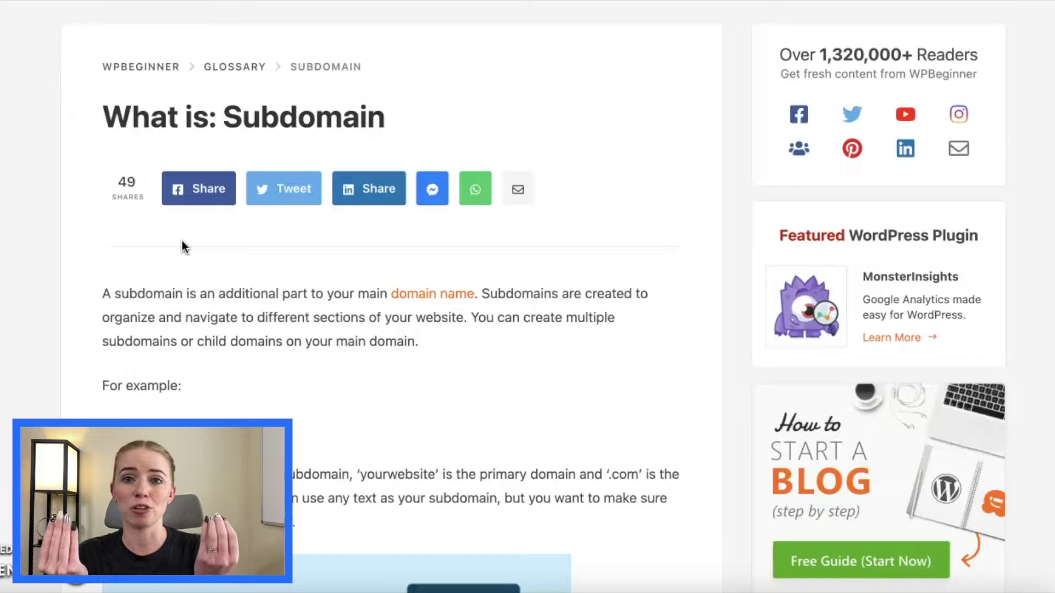
Step: Highlight the example address store.yourwebsite.com, marking store as subdomain and yourwebsite as primary domain
left_click(483, 266)
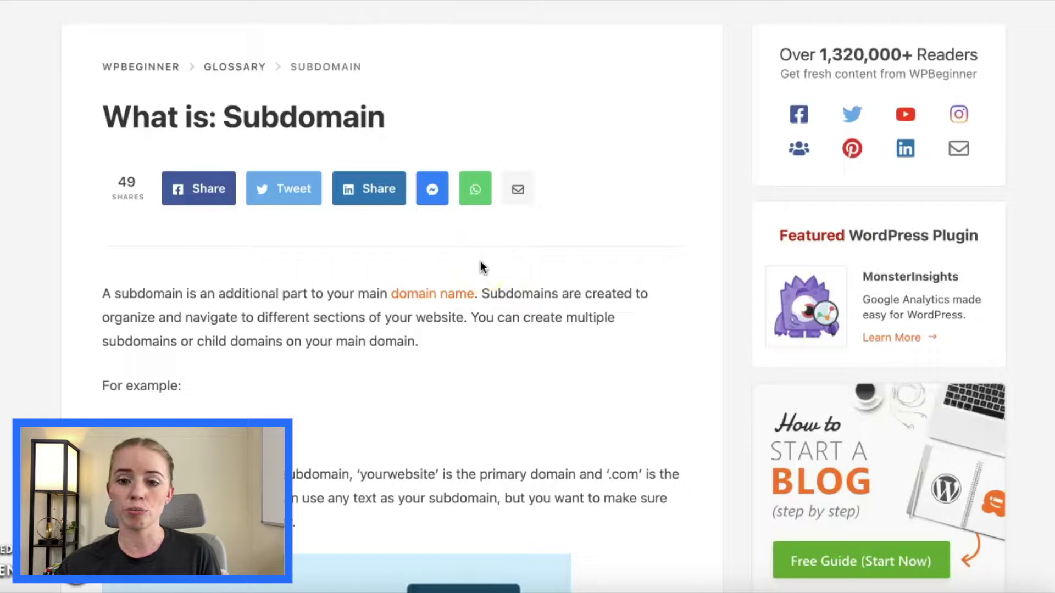
scroll(481, 265, "down", 2)
scroll(481, 266, "down", 3)
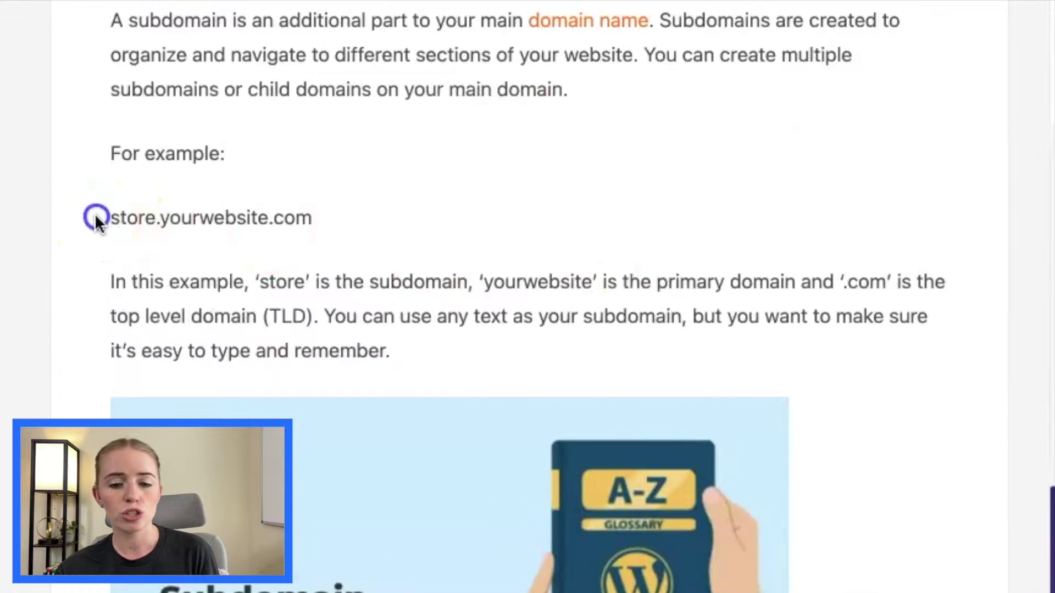
left_click_drag(102, 242, 216, 243)
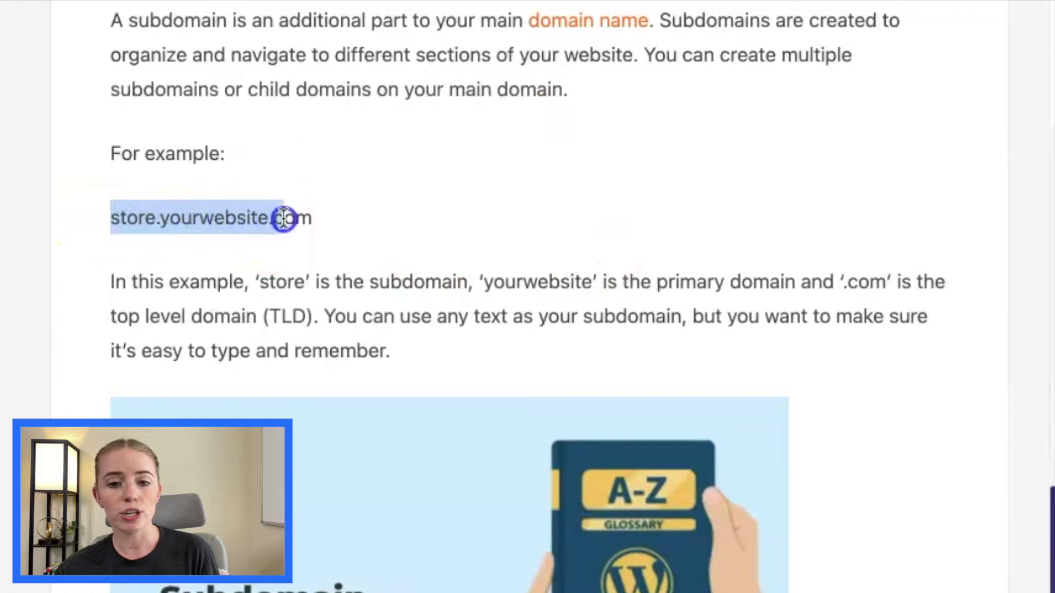
left_click_drag(284, 219, 330, 221)
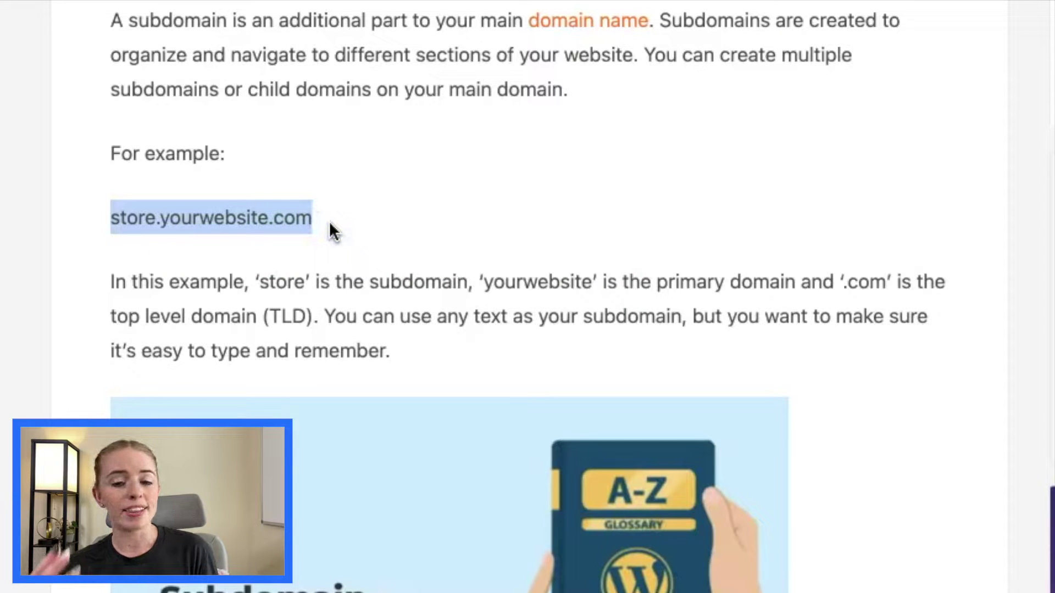
left_click(145, 182)
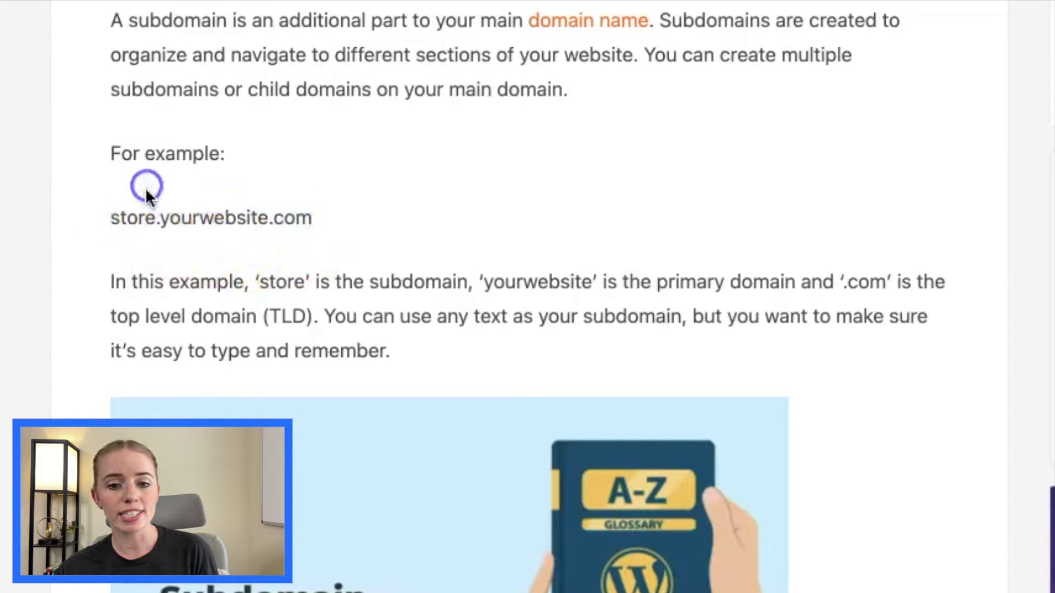
left_click_drag(157, 218, 104, 217)
left_click(165, 217)
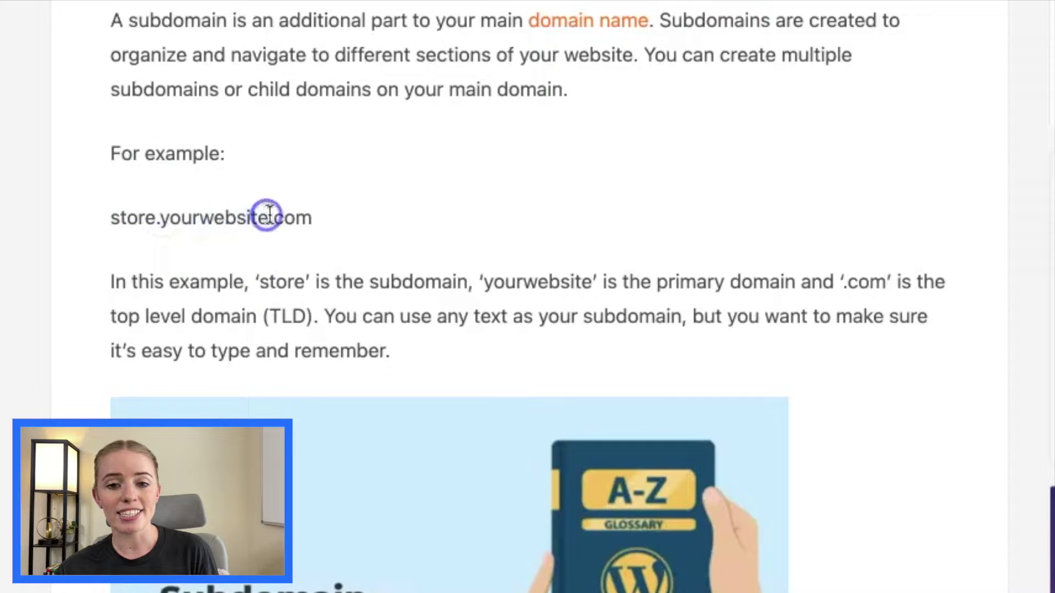
left_click_drag(272, 216, 162, 217)
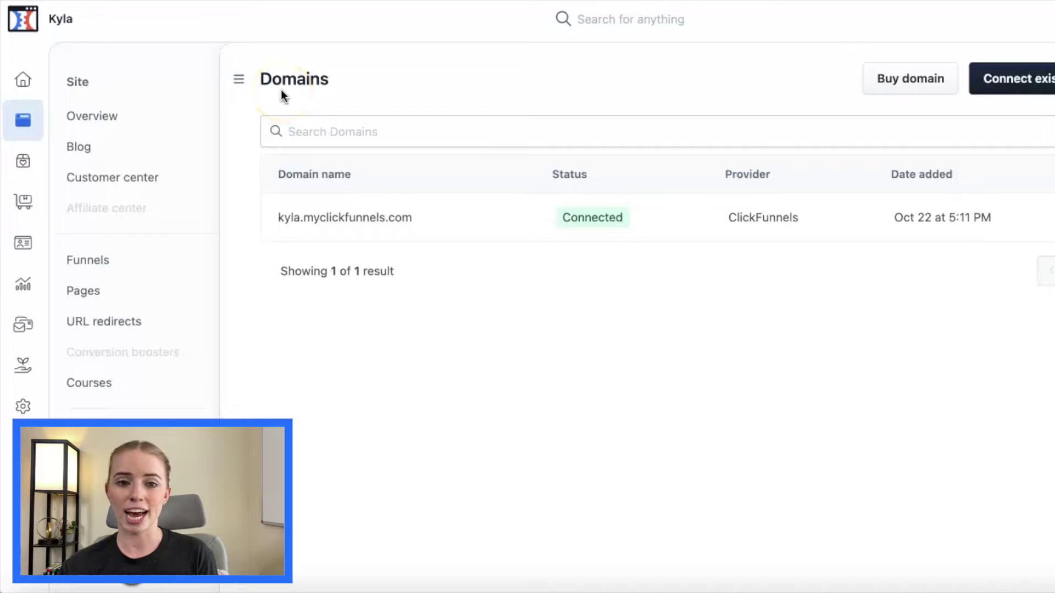
Step: Return to the dashboard and open the Domains list under Site & Funnels
left_click(22, 80)
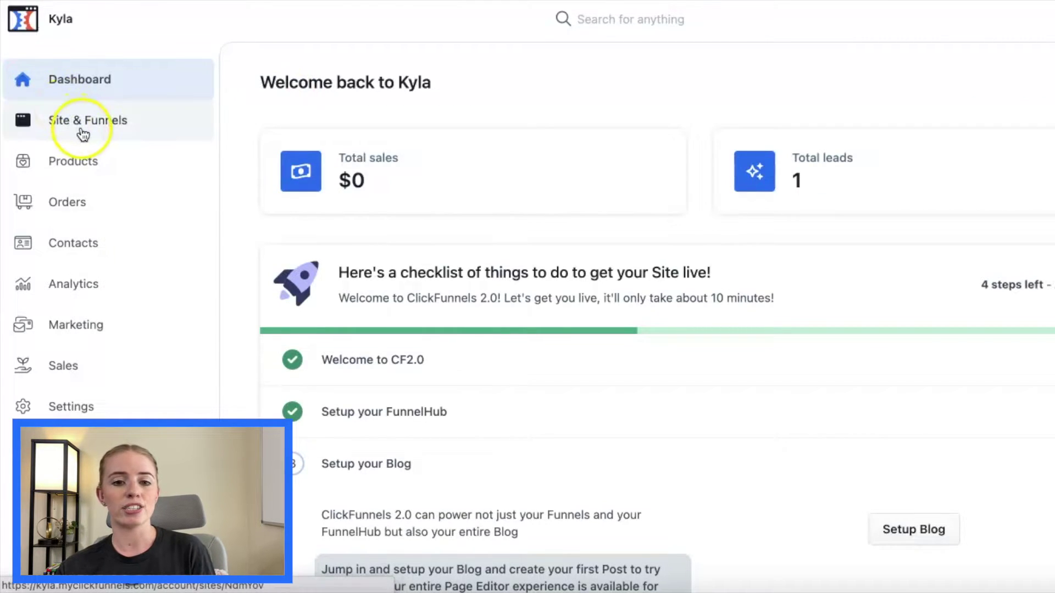
left_click(83, 123)
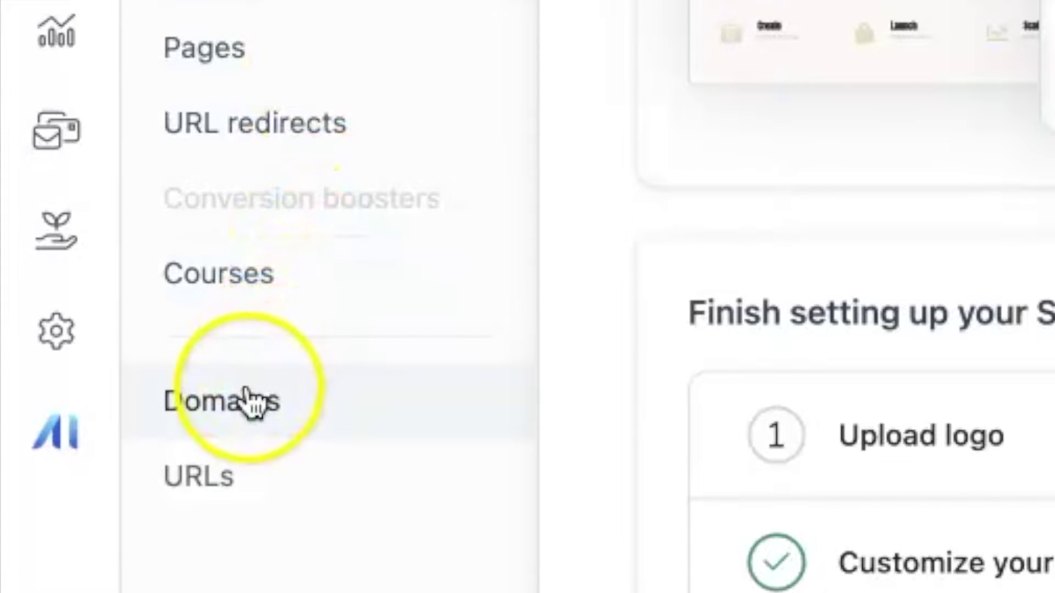
left_click(239, 416)
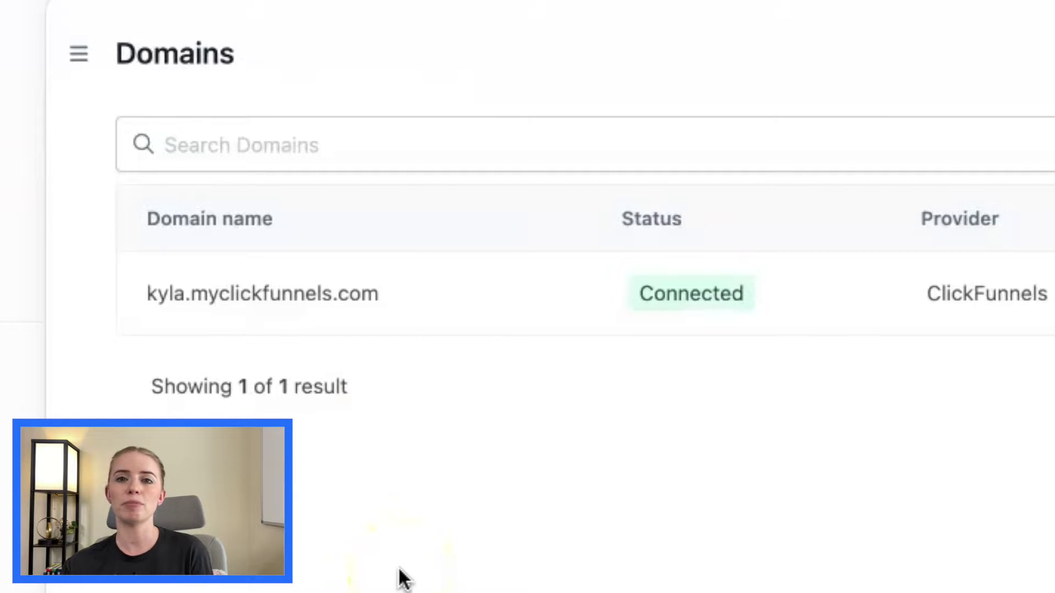
left_click(383, 387)
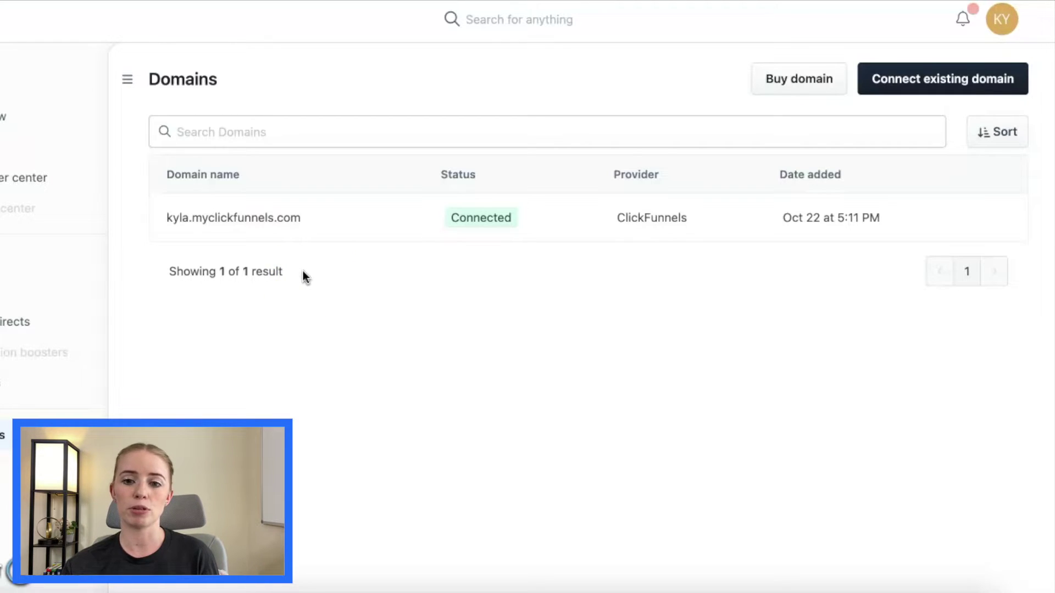
left_click(279, 219)
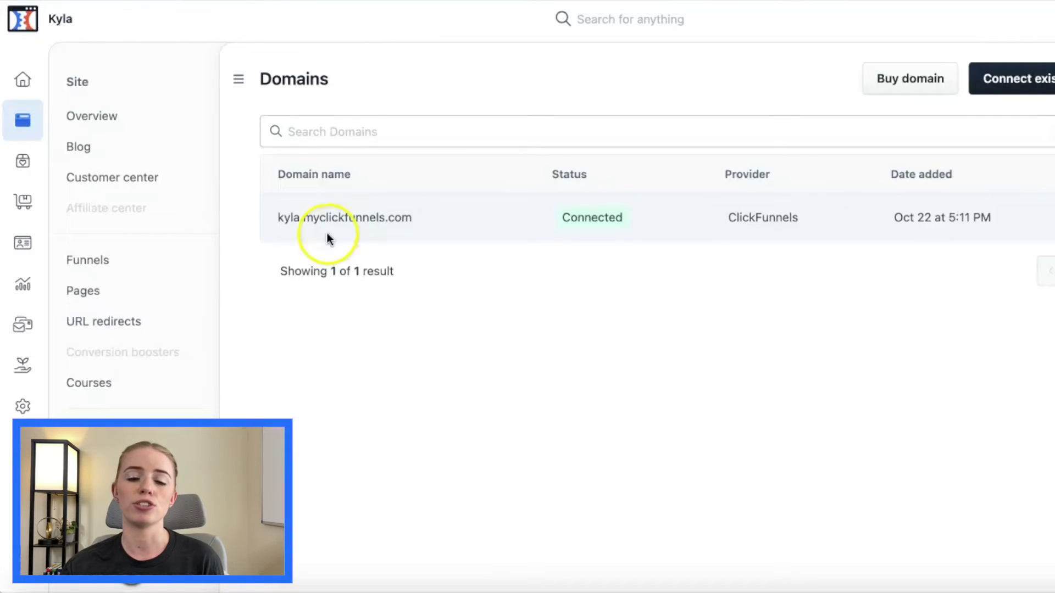
Step: Open workspace Settings and begin editing the subdomain field showing kyla
left_click(24, 409)
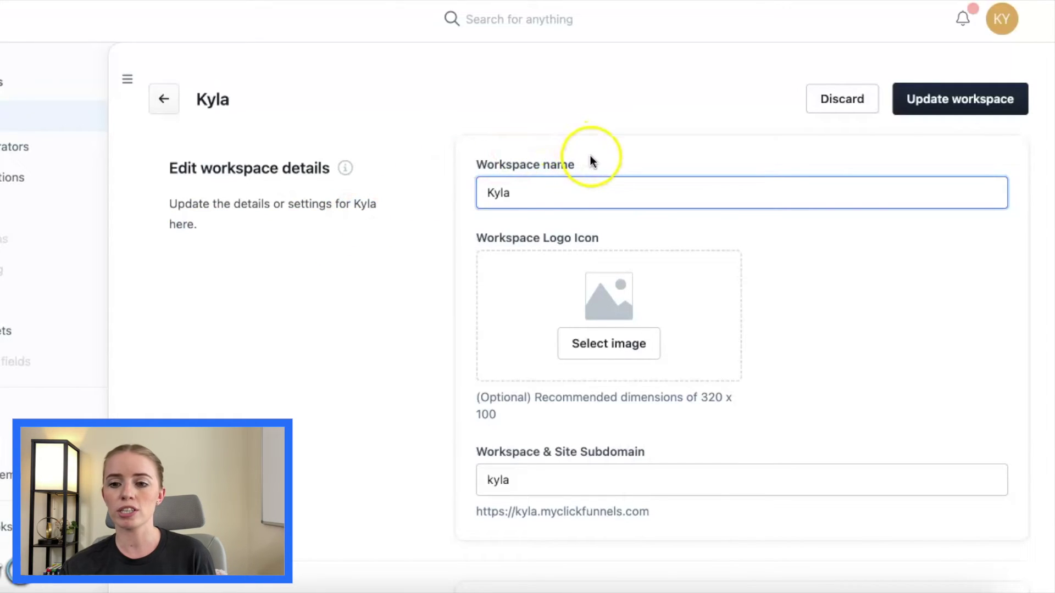
scroll(540, 192, "down", 3)
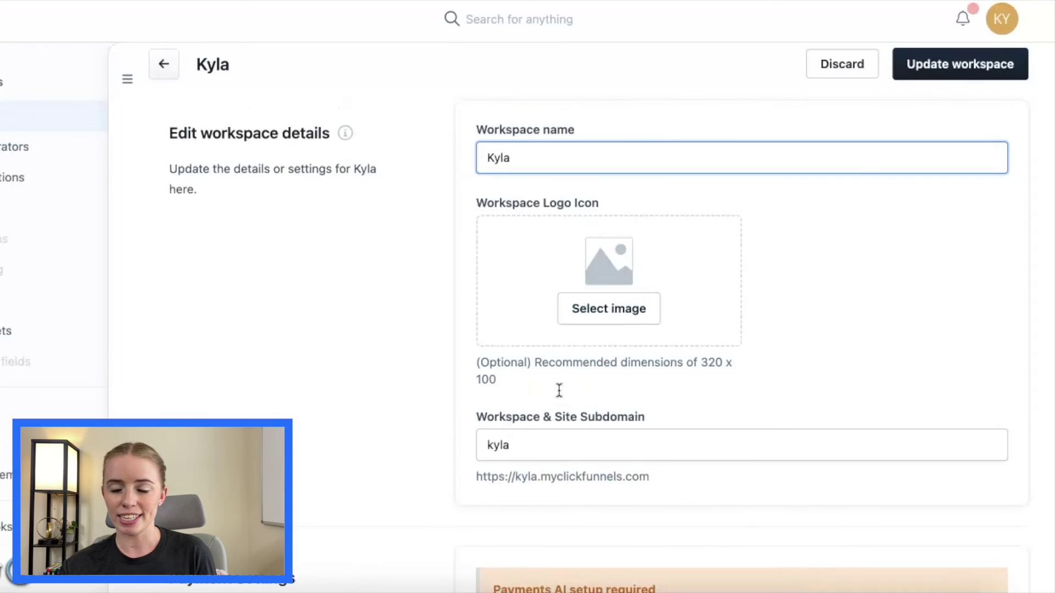
left_click(559, 389)
type("liu")
Step: Delete the stray space so the subdomain reads kylaliu
key("BackSpace")
key("BackSpace")
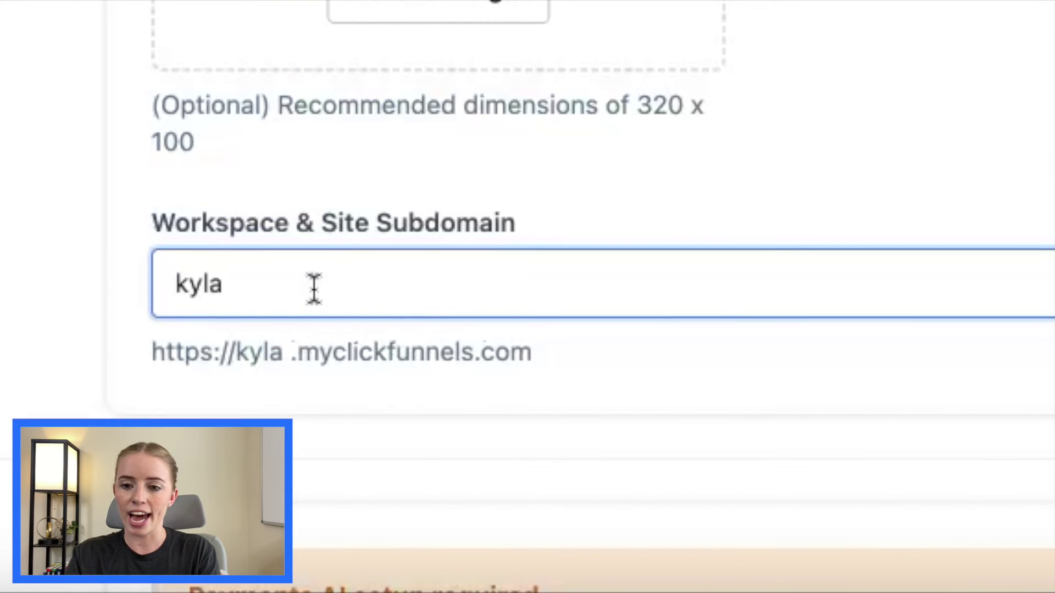
key("BackSpace")
key("BackSpace")
type("liu")
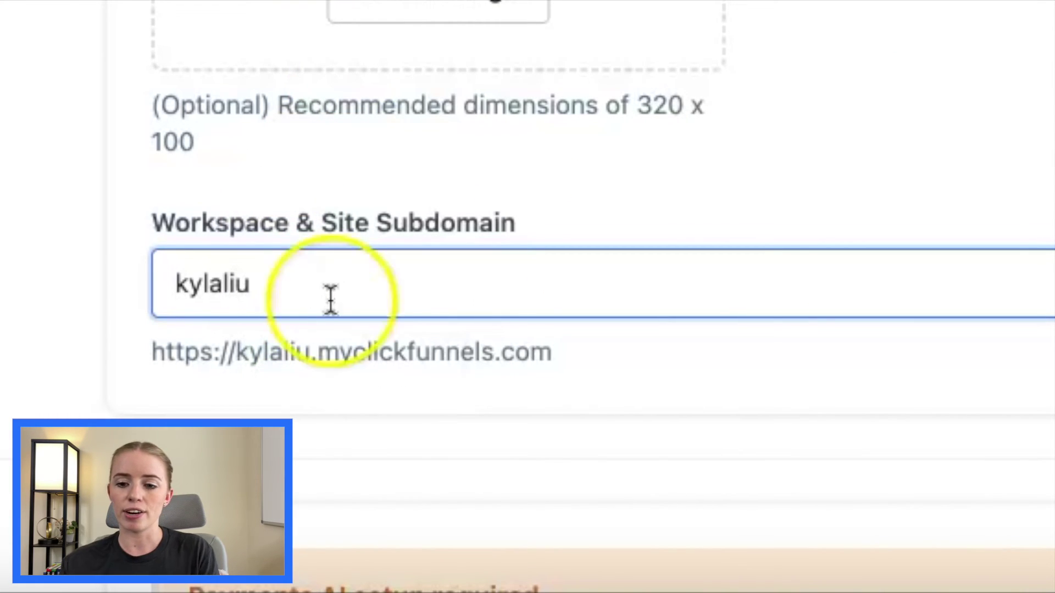